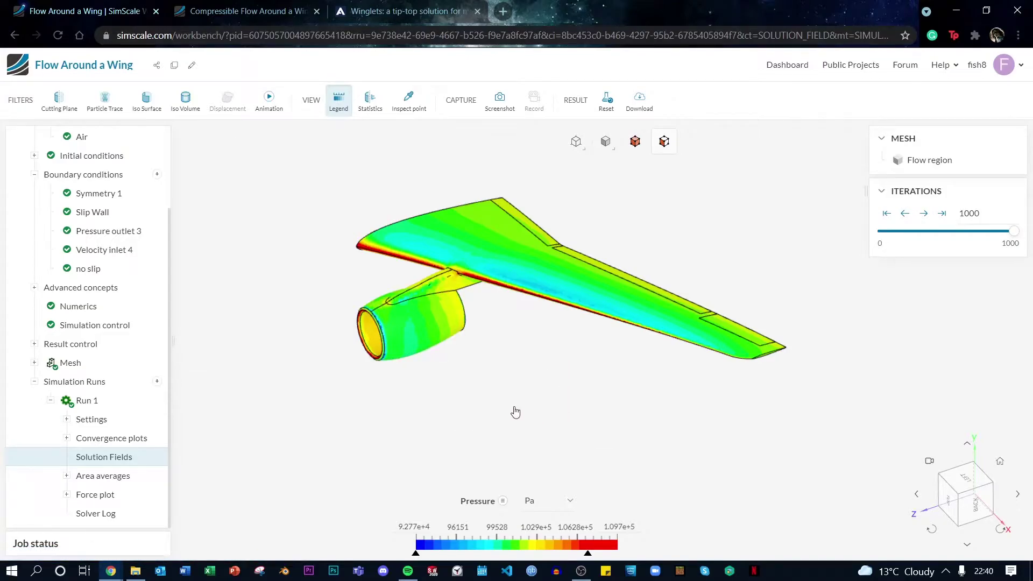
Orbit the pressure-coloured wing and nacelle model to a slightly different viewing angle.
left_click_drag(516, 412, 321, 200)
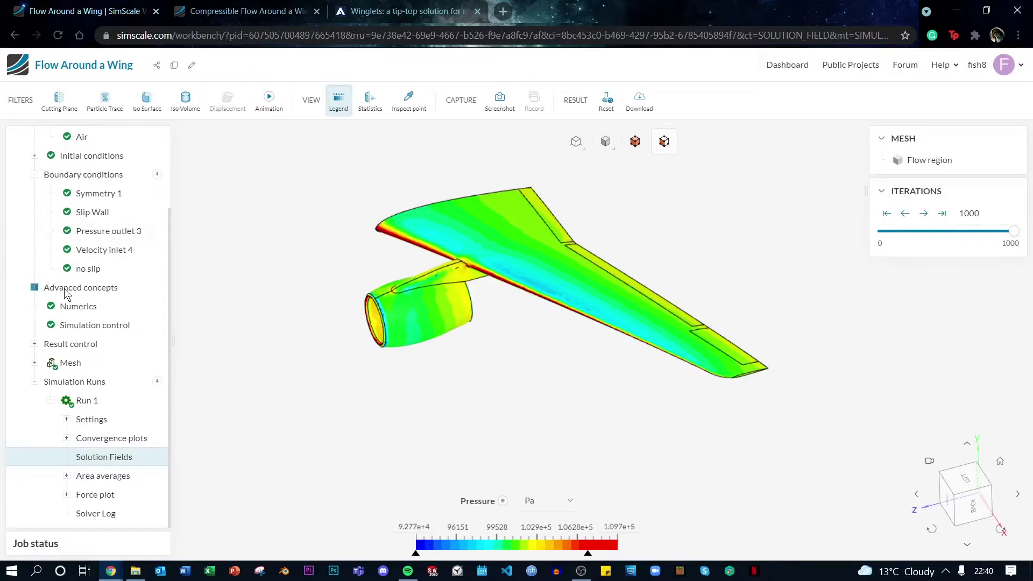
scroll(86, 349, "up", 2)
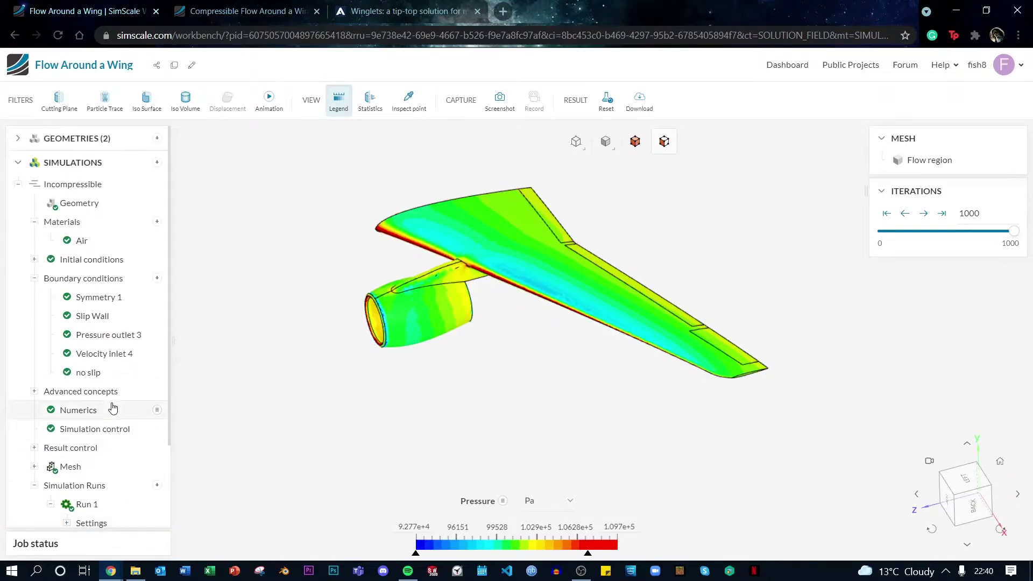
scroll(102, 427, "down", 2)
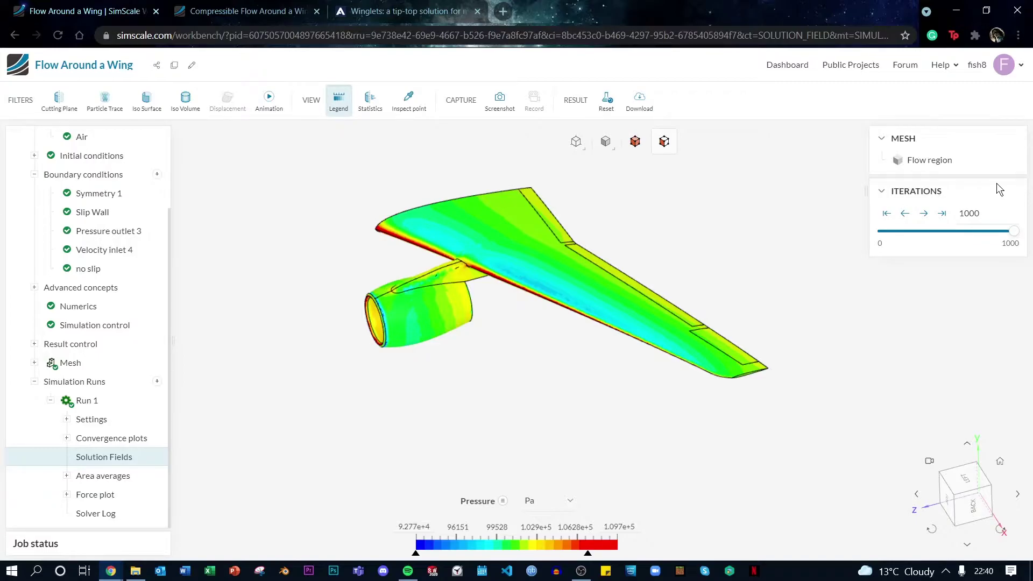
double_click(968, 212)
left_click(971, 215)
key("Return")
Orbit and zoom the wing to compare upper-surface pressure from several sides, ending obliquely from above.
left_click_drag(528, 332, 505, 313)
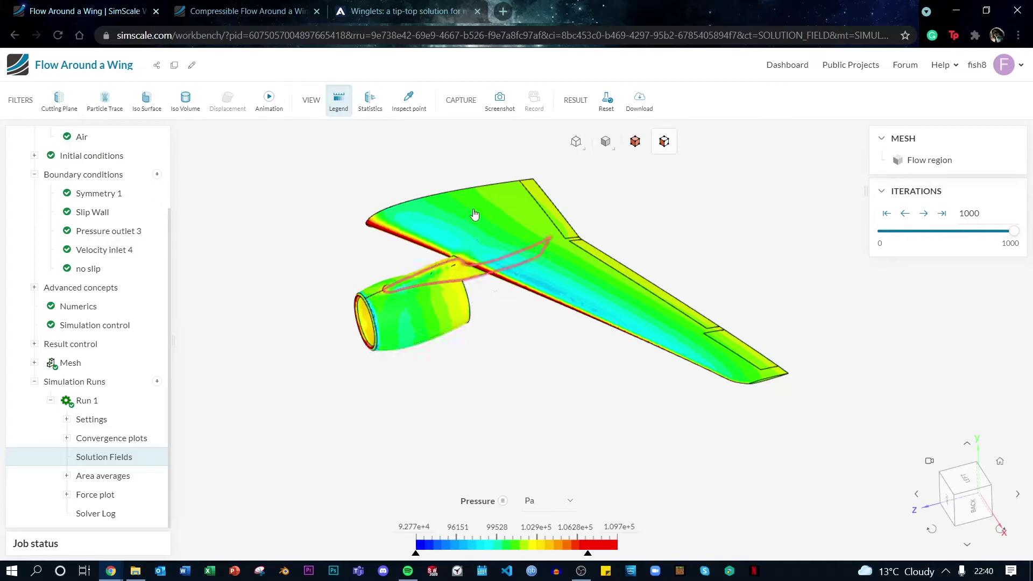
scroll(514, 360, "down", 2)
scroll(513, 355, "up", 4)
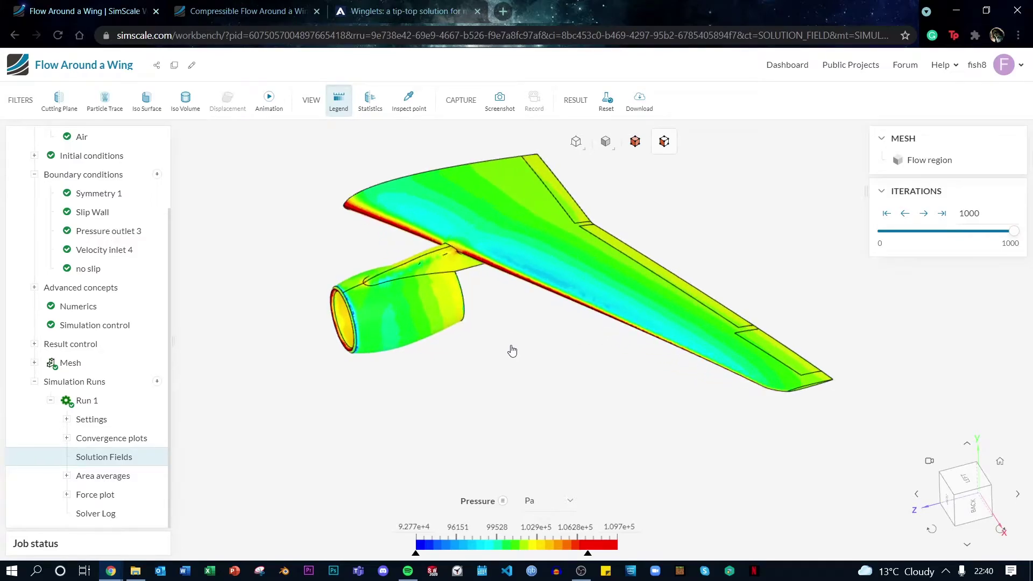
left_click_drag(542, 336, 512, 302)
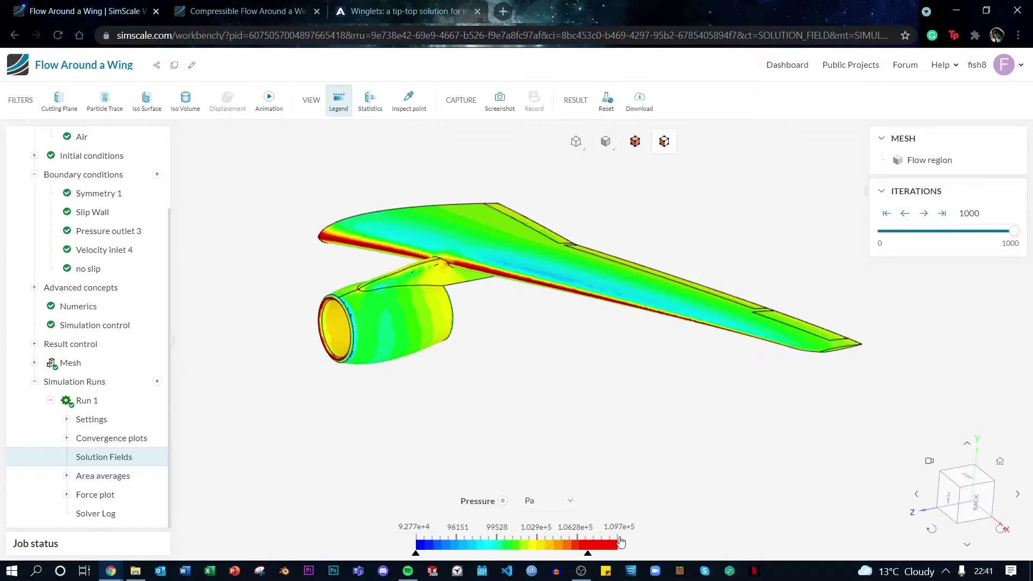
left_click_drag(403, 380, 296, 316)
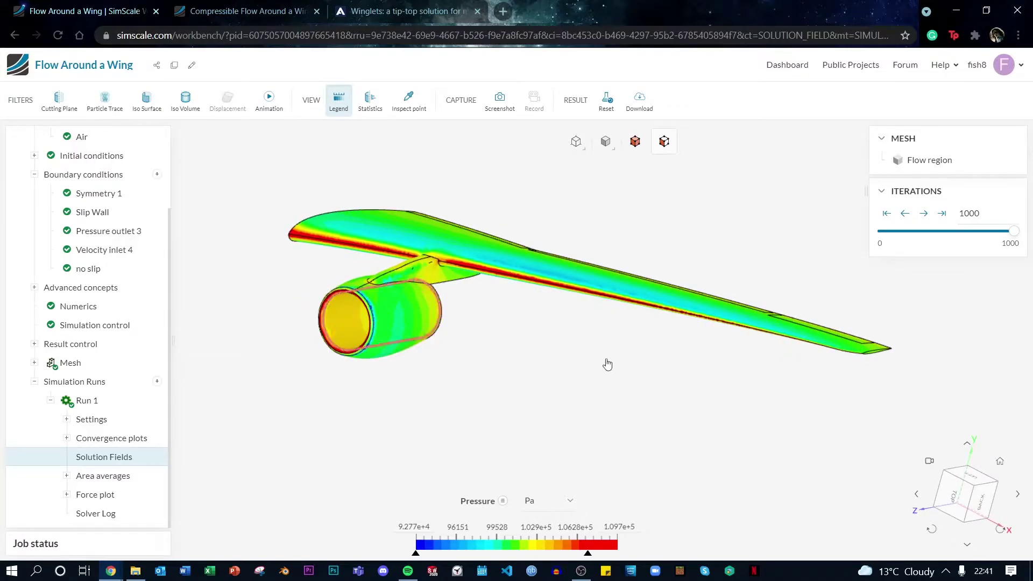
left_click_drag(607, 362, 494, 365)
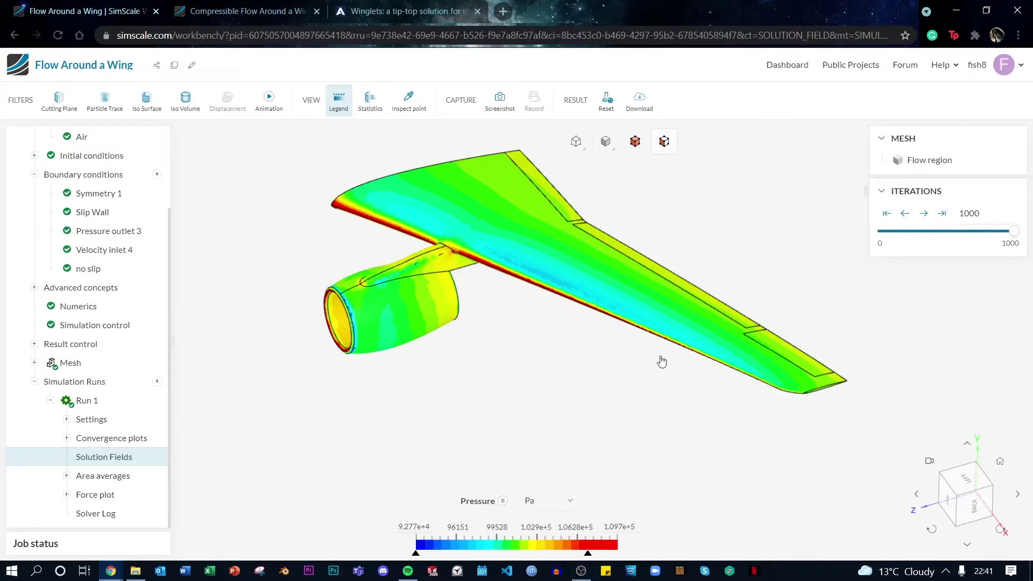
Orbit and zoom to the LEFT side view, showing the full wing with the nacelle below.
left_click_drag(531, 424, 555, 360)
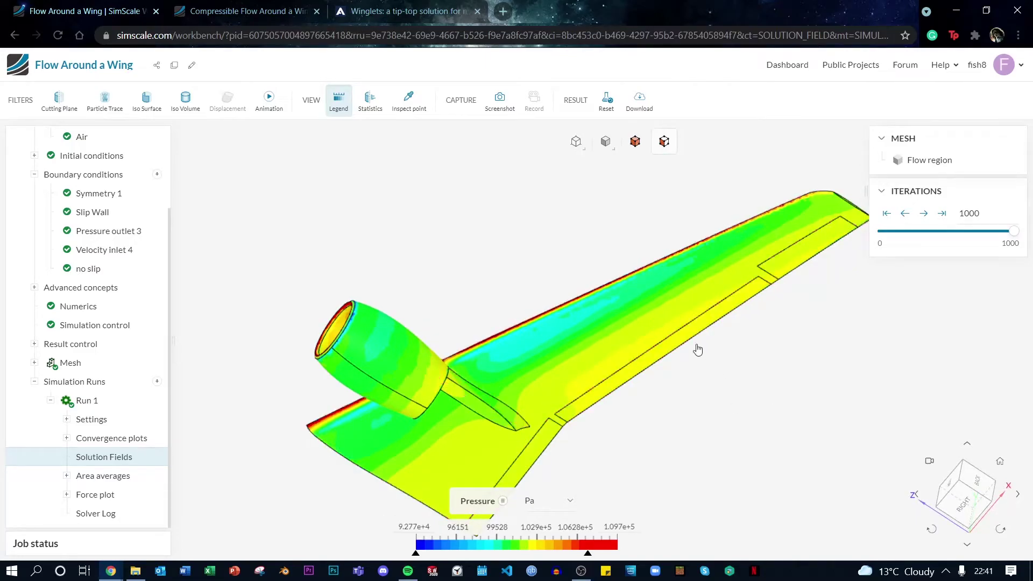
left_click_drag(696, 275, 586, 275)
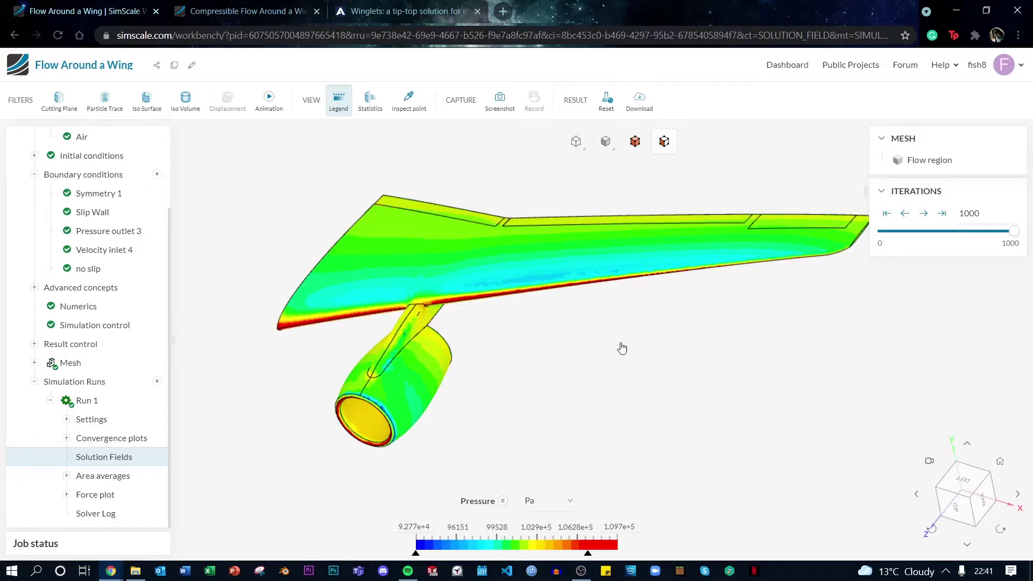
scroll(618, 358, "up", 1)
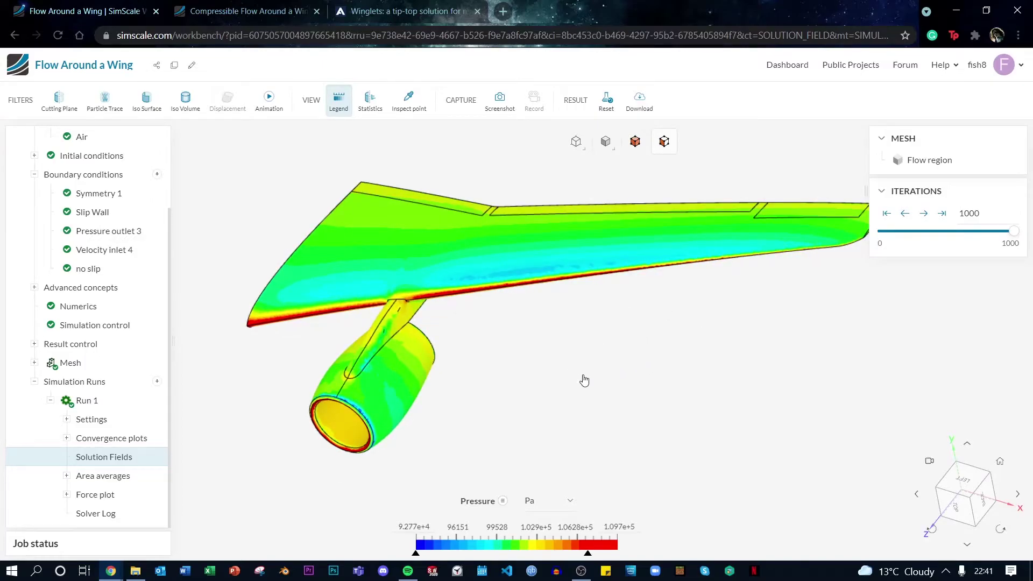
left_click_drag(644, 358, 671, 277)
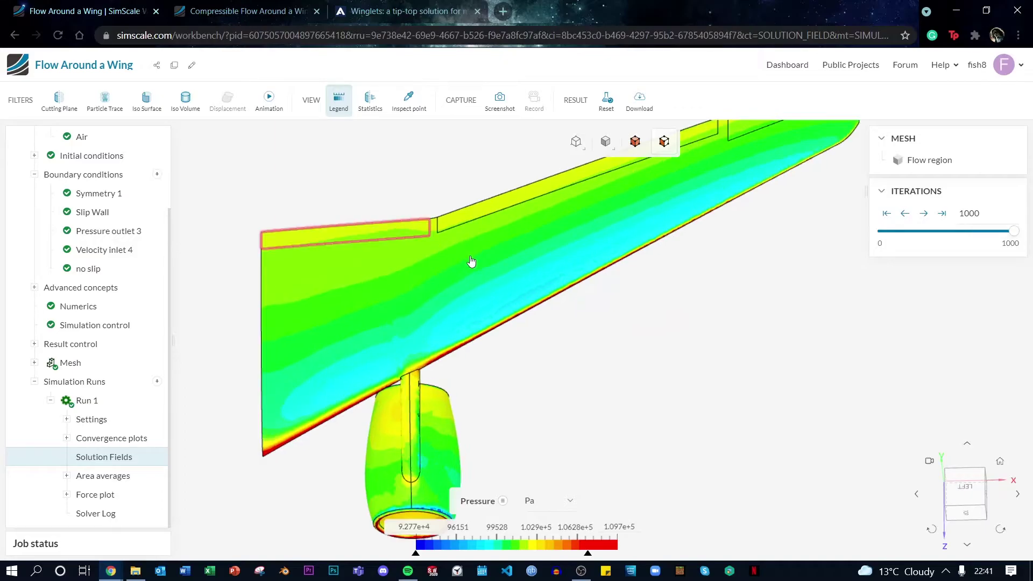
scroll(473, 260, "down", 3)
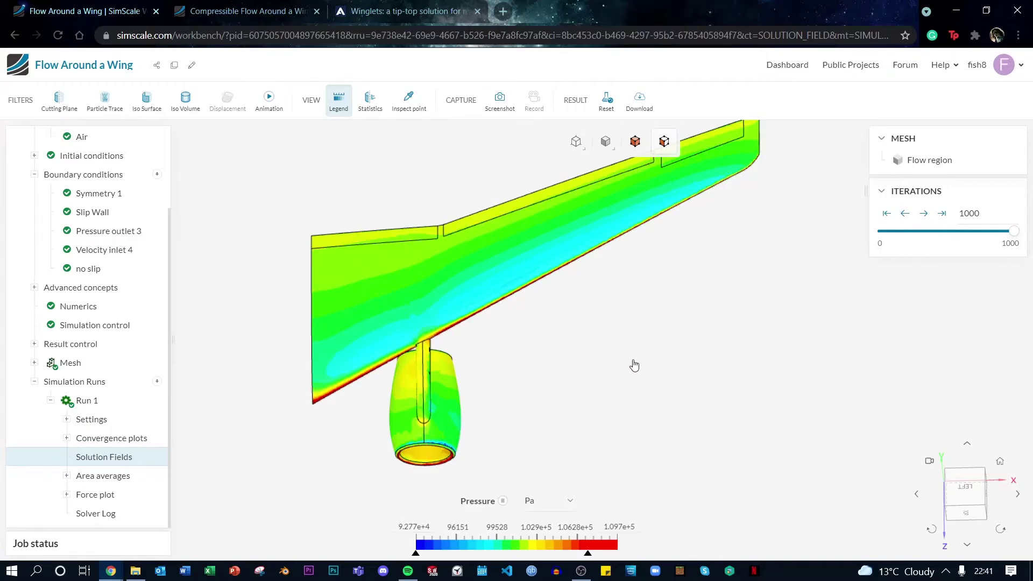
scroll(601, 371, "up", 1)
scroll(601, 371, "up", 1)
Orbit through TOP, oblique and underside views, ending on the full wing with nacelle beneath.
scroll(599, 350, "down", 2)
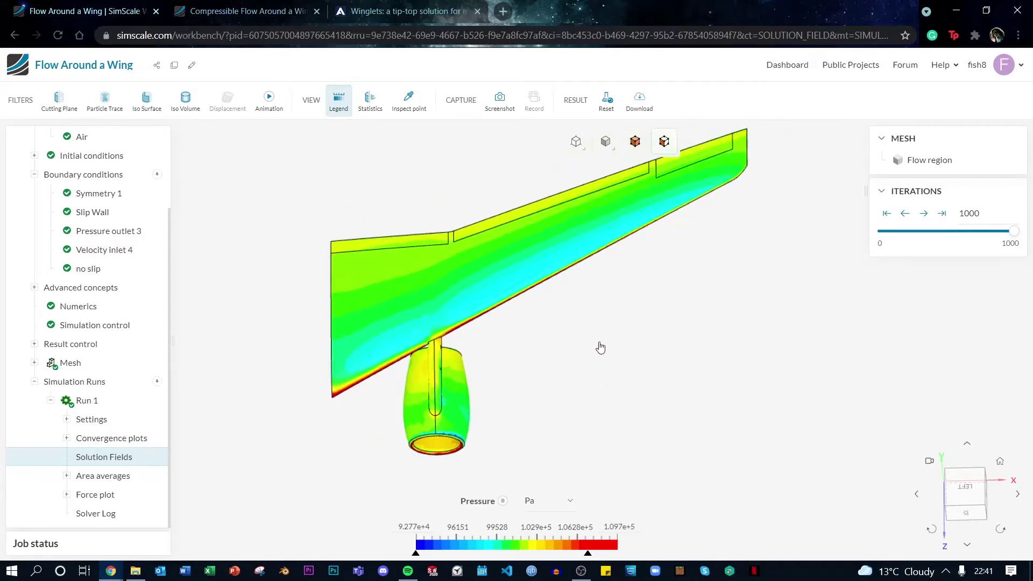
left_click_drag(606, 340, 656, 246)
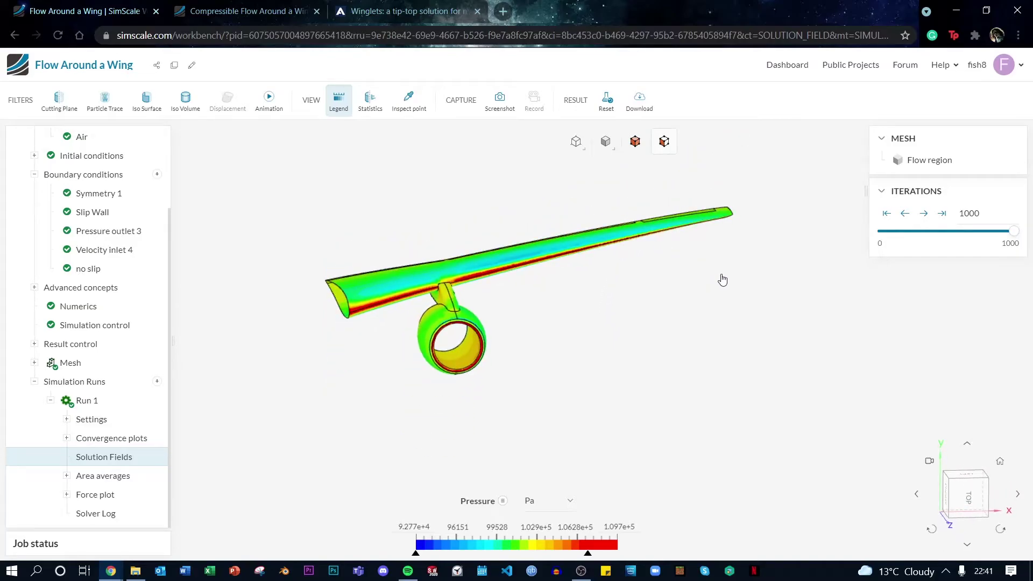
left_click_drag(699, 350, 779, 271)
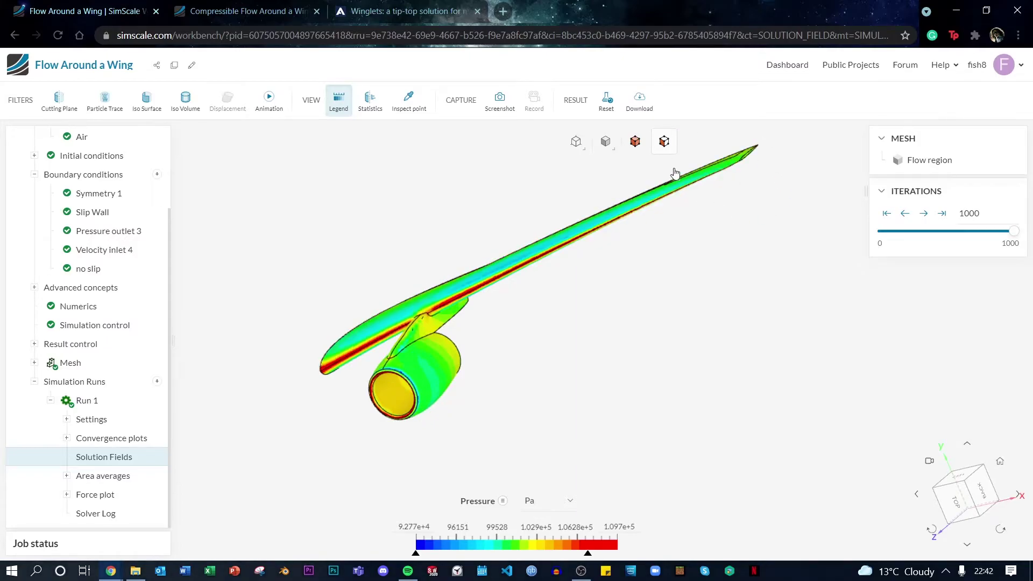
left_click_drag(759, 153, 756, 245)
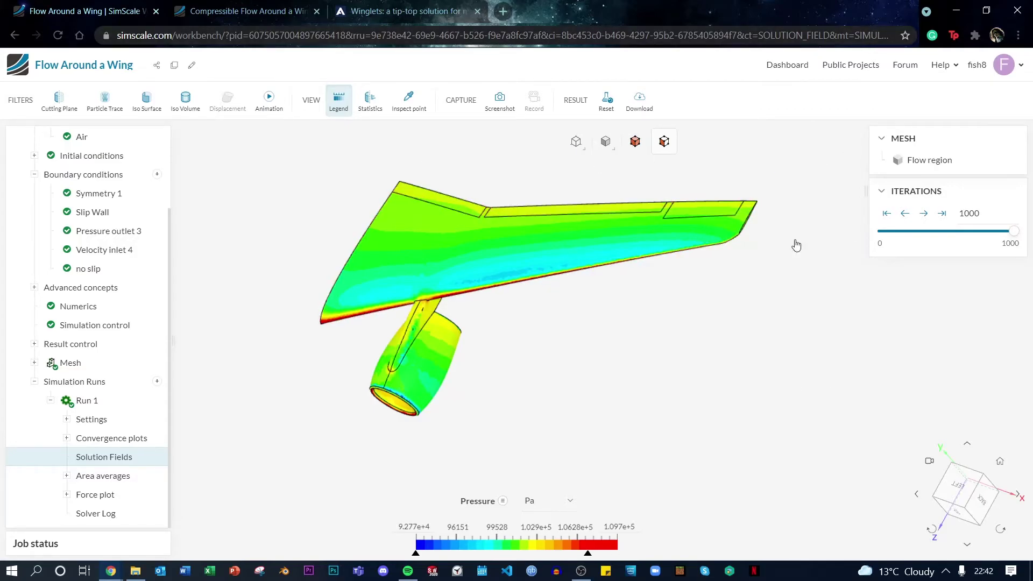
left_click_drag(635, 376, 780, 321)
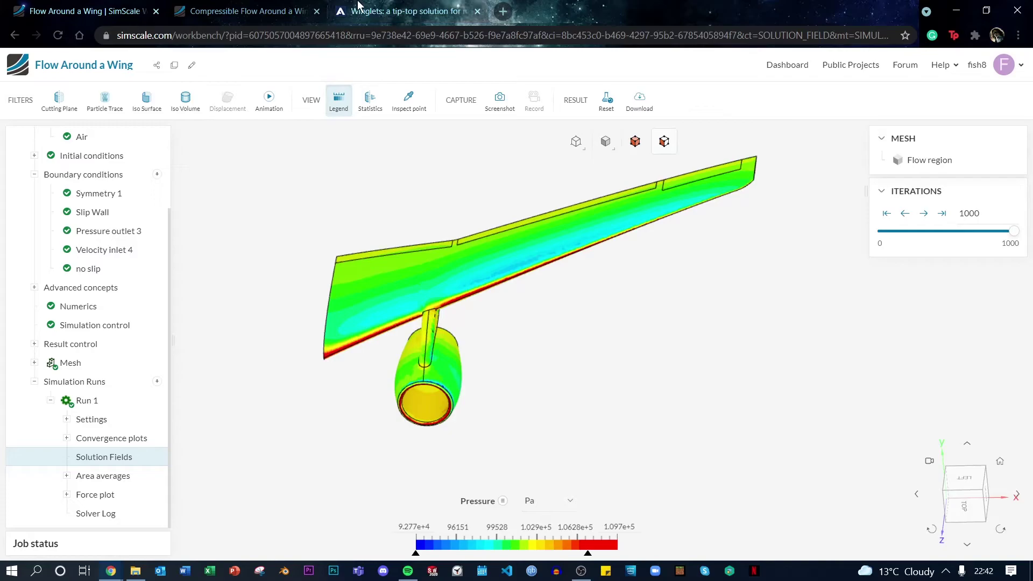
In the Airbus winglets article, highlight 'efficient aircraft', scroll to the A330neo photo, then return to SimScale.
left_click(401, 11)
scroll(319, 206, "up", 8)
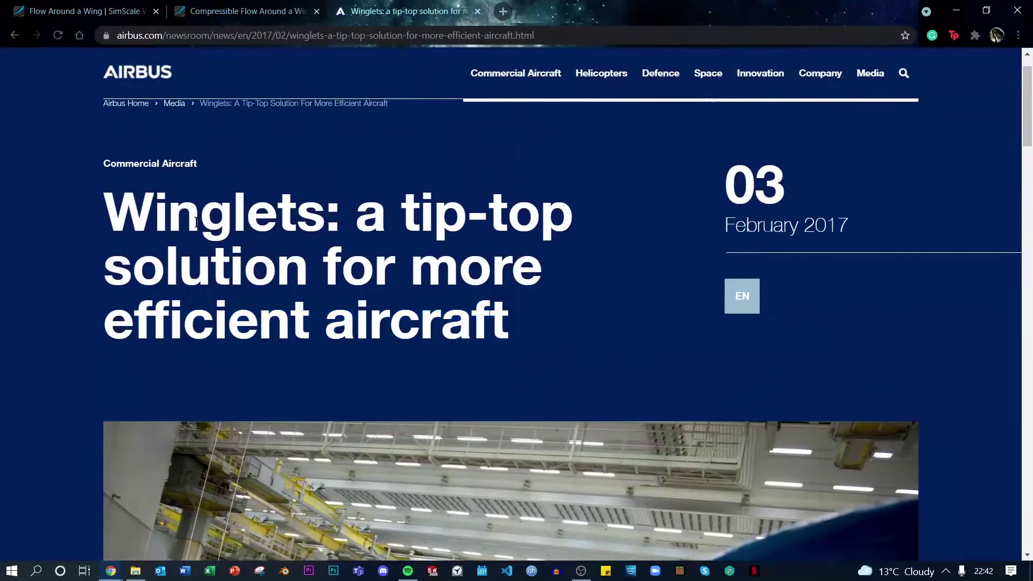
left_click_drag(108, 215, 297, 213)
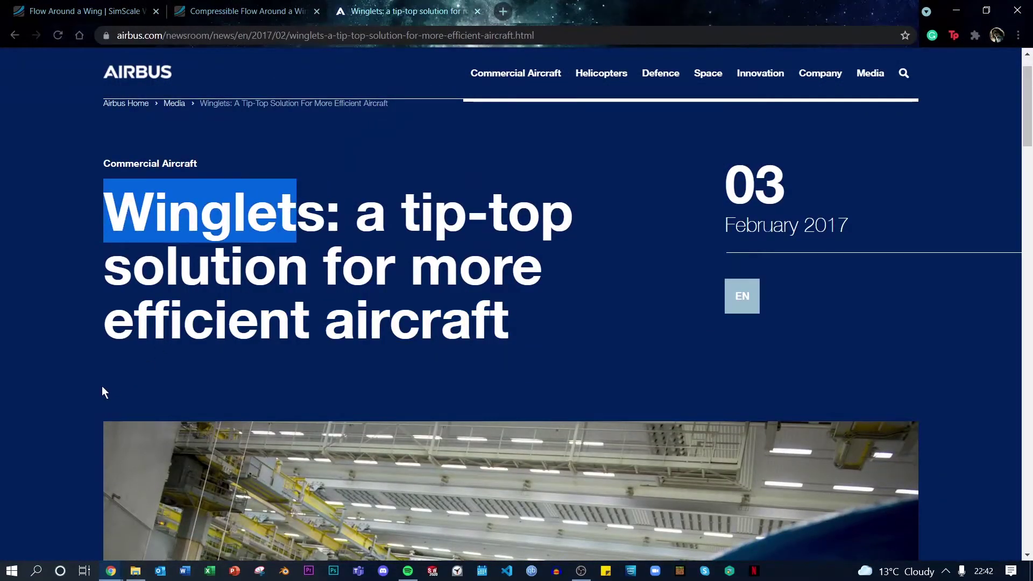
left_click_drag(112, 327, 515, 322)
scroll(549, 333, "down", 5)
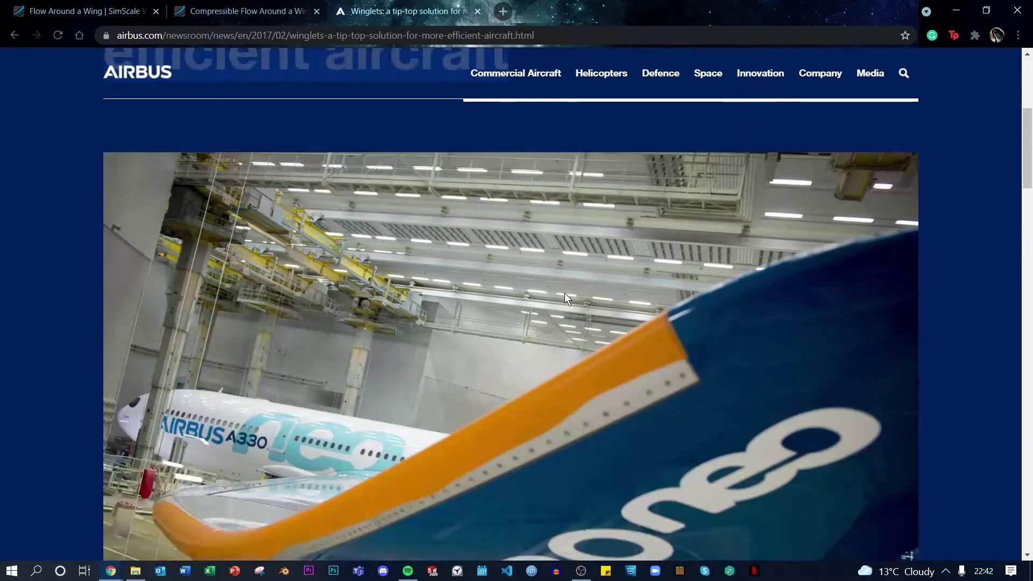
scroll(718, 386, "down", 3)
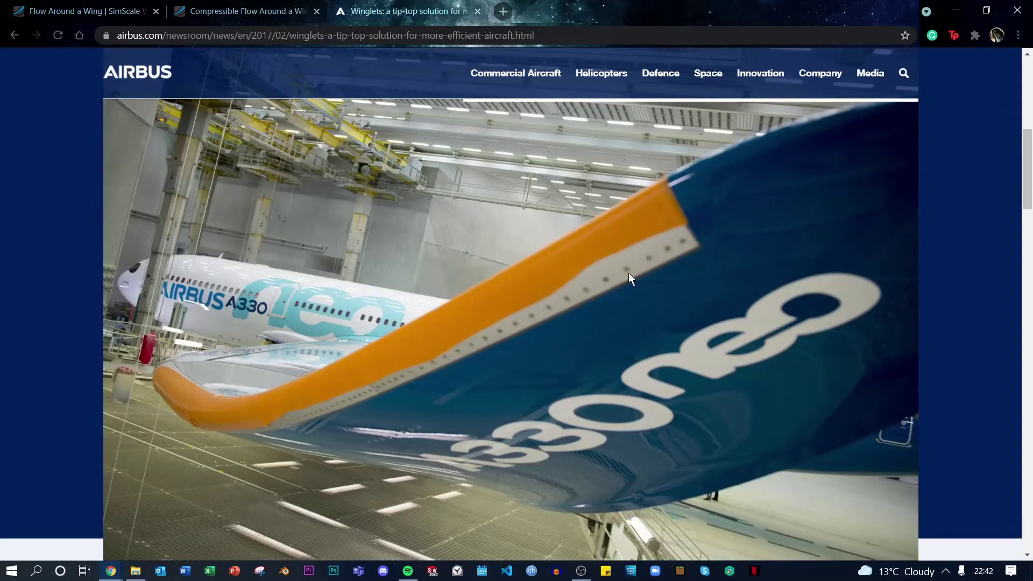
left_click(88, 10)
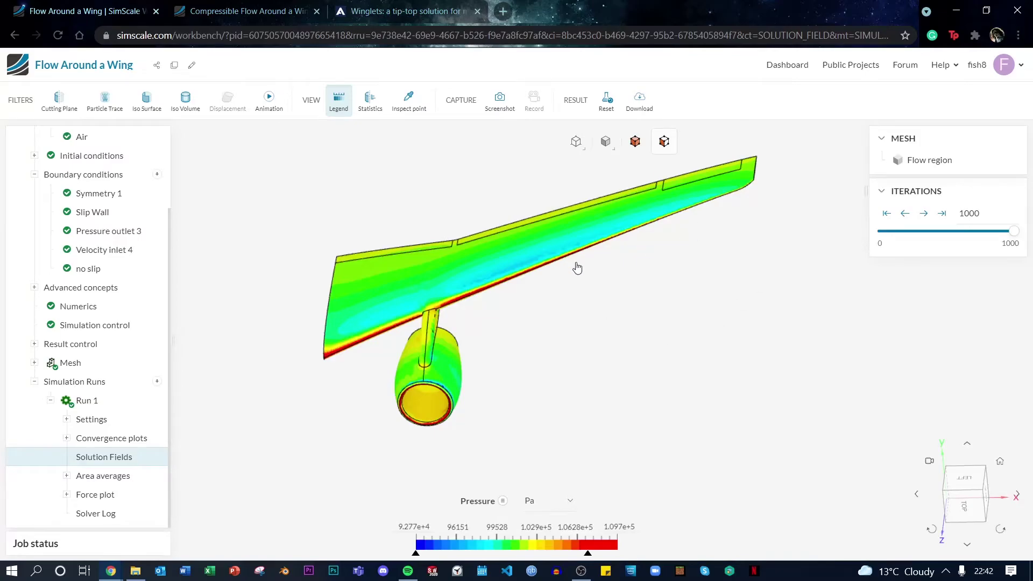
Rotate the wing until the nacelle sits at left, then compare briefly with the Airbus winglet photo.
left_click_drag(624, 334, 541, 433)
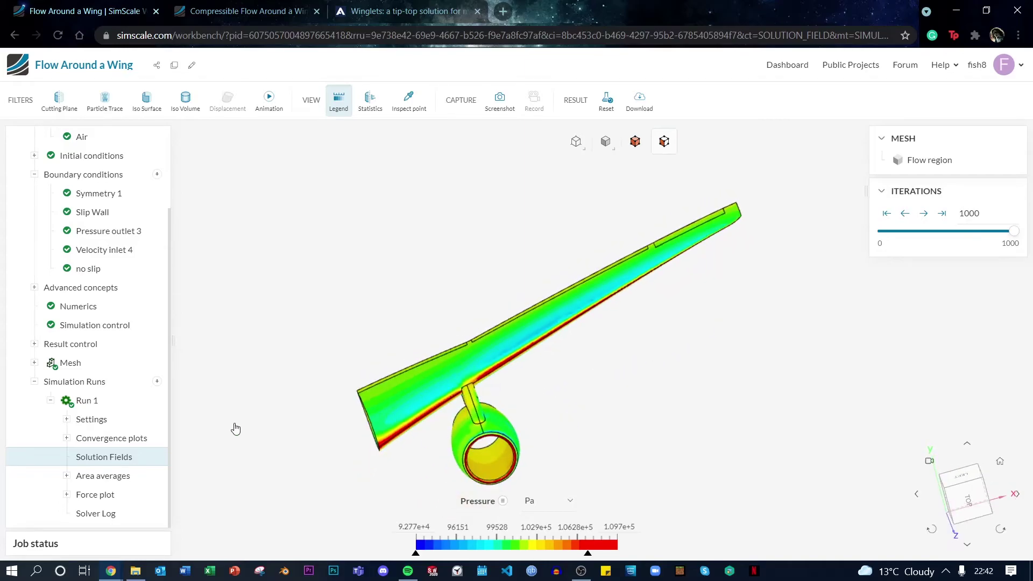
left_click_drag(482, 359, 620, 250)
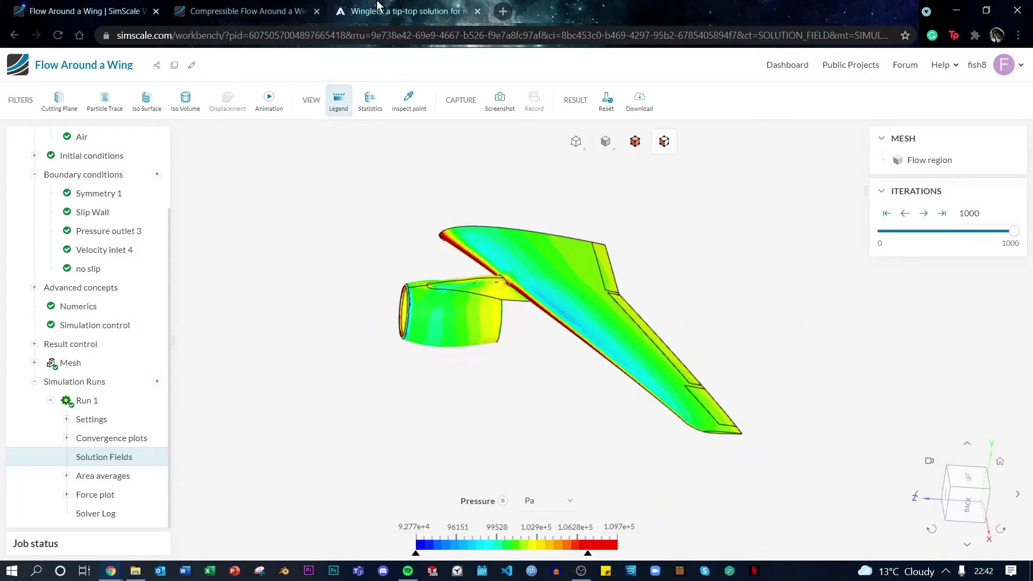
left_click(404, 11)
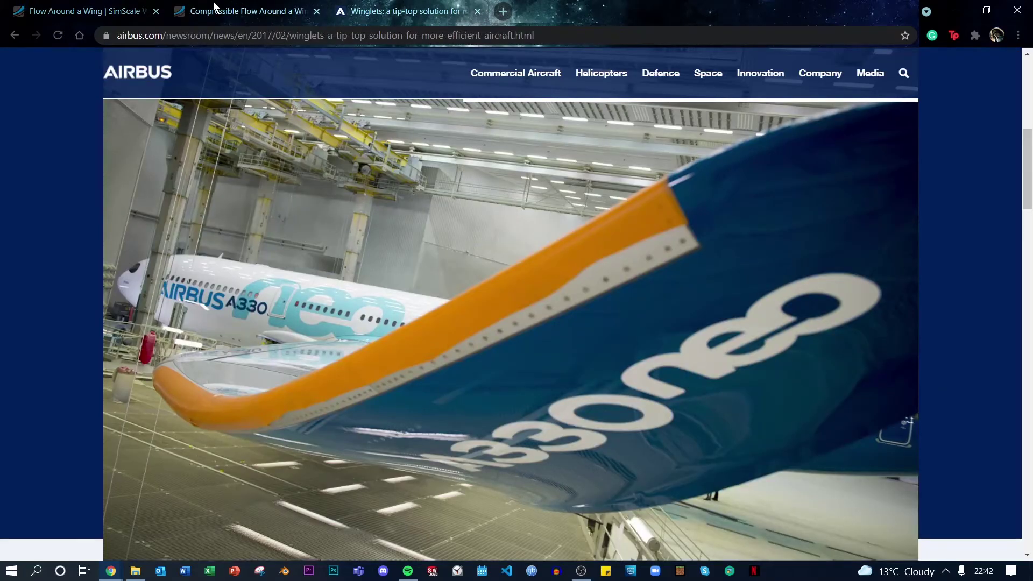
left_click(137, 13)
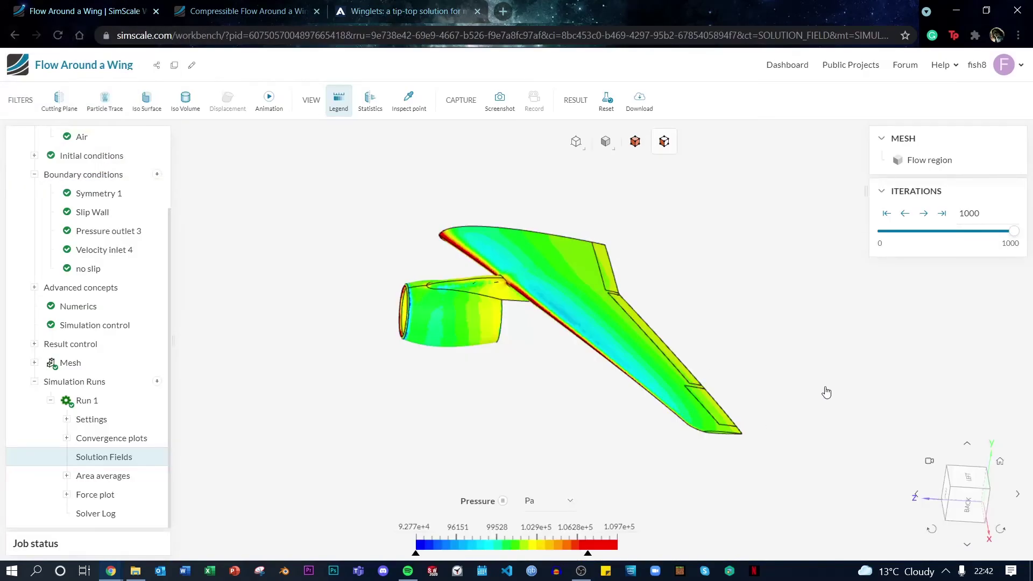